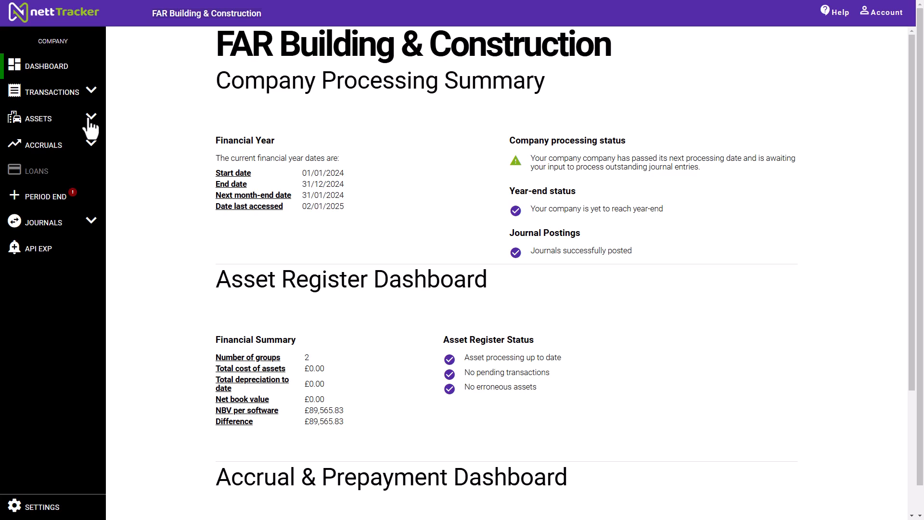
Open the asset import page and download the import template file.
click(91, 118)
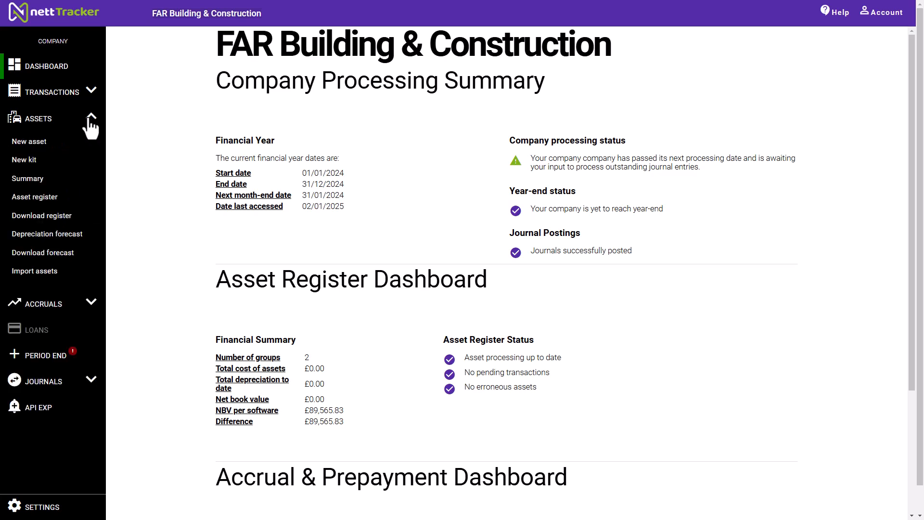
click(38, 270)
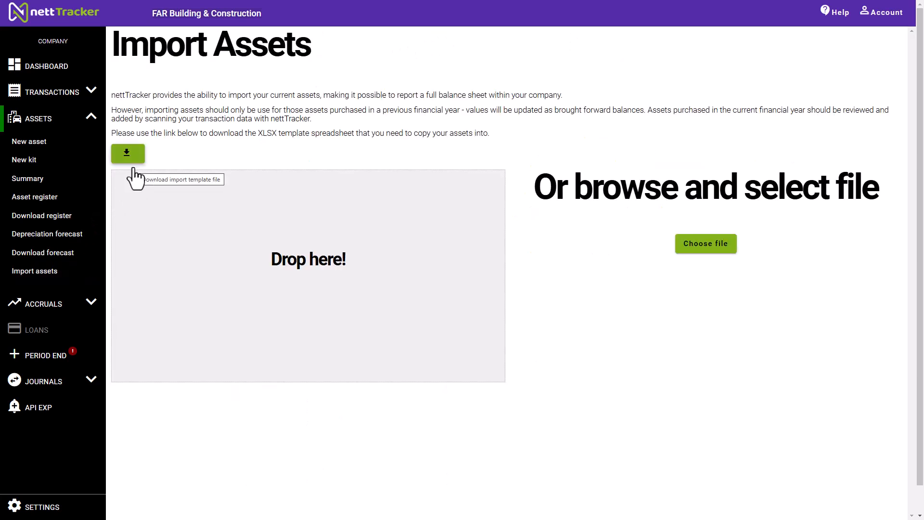
click(133, 170)
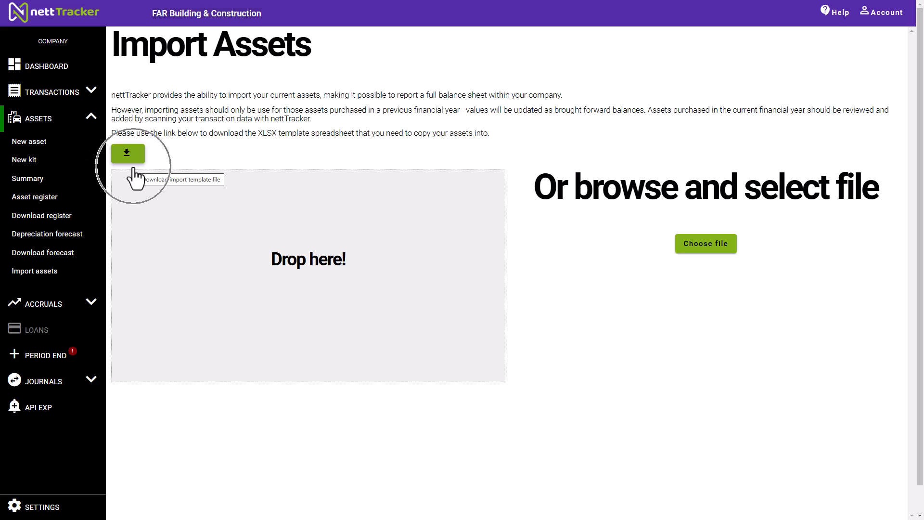
click(133, 169)
click(133, 169)
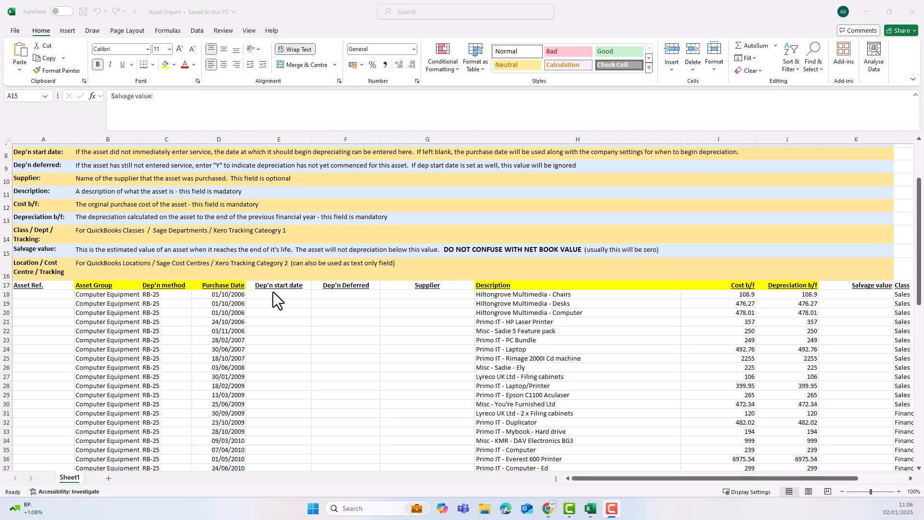
Switch to the Asset Import workbook in Excel and review its columns, including Salvage value, Class and Location.
key(ctrl)
key(ctrl)
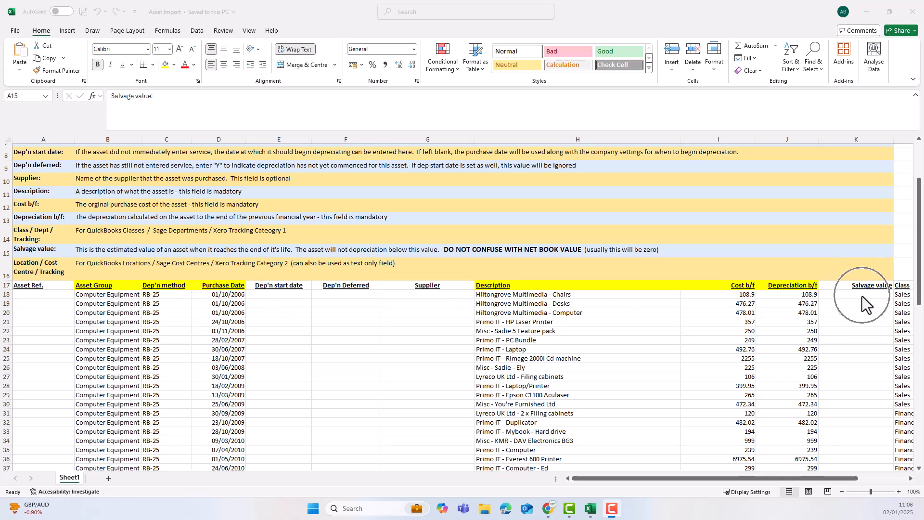
key(ctrl)
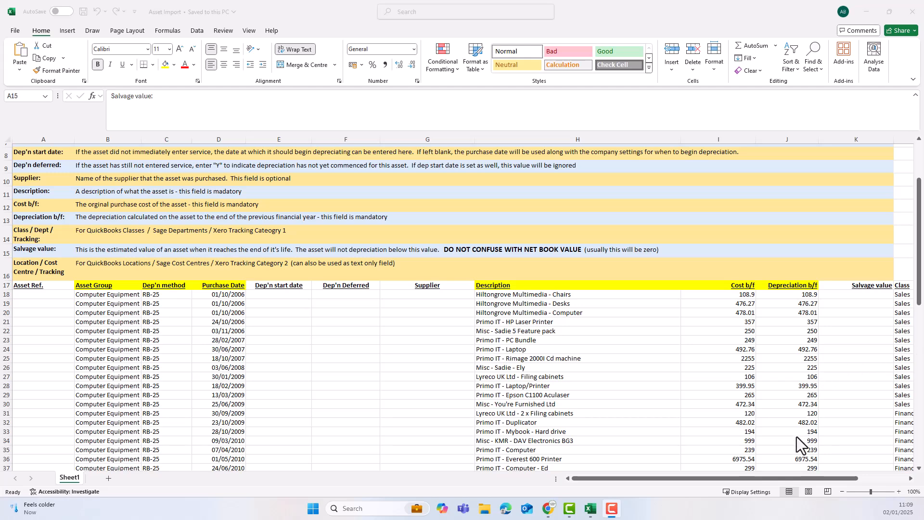
click(795, 478)
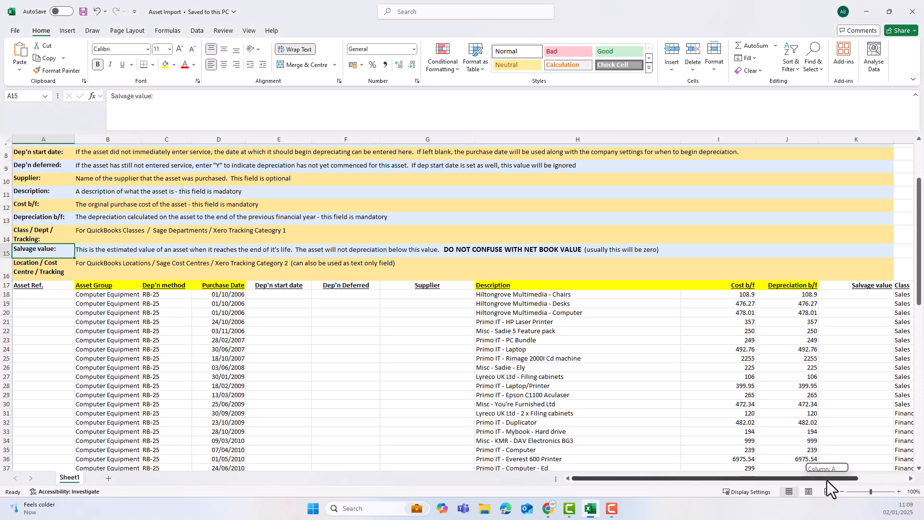
drag(826, 480, 879, 464)
click(772, 331)
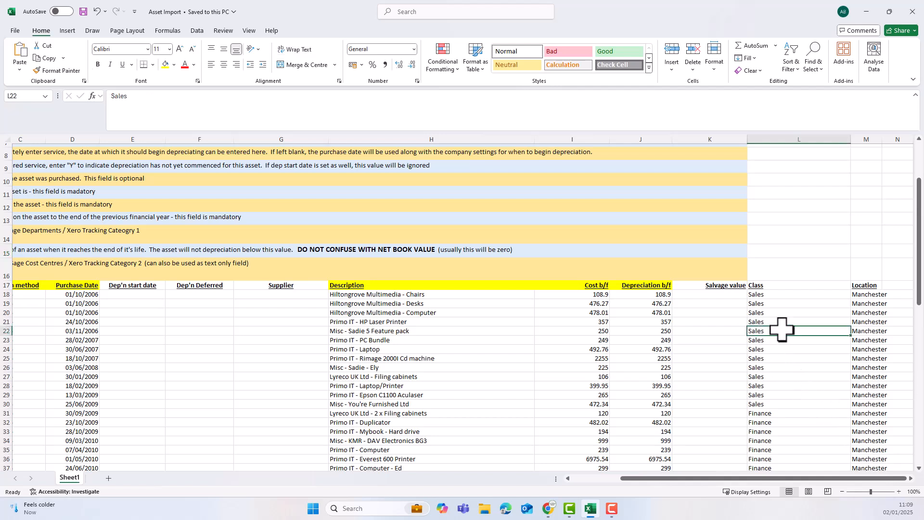
click(868, 314)
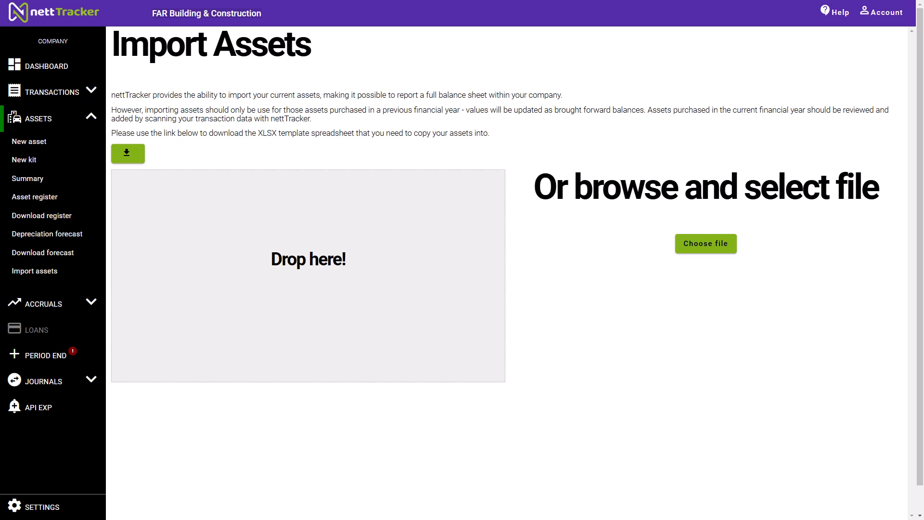
Switch back to nettTracker and upload the completed Asset Import spreadsheet.
click(701, 268)
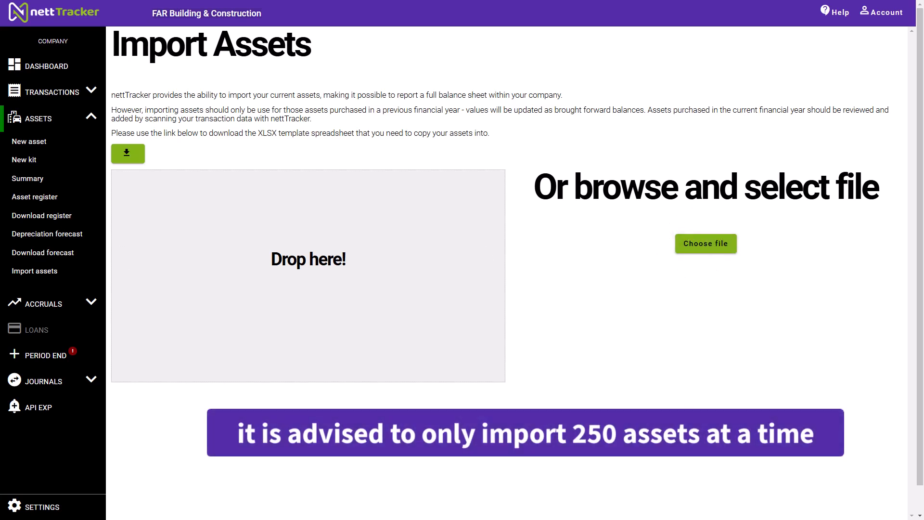
drag(58, 183, 220, 276)
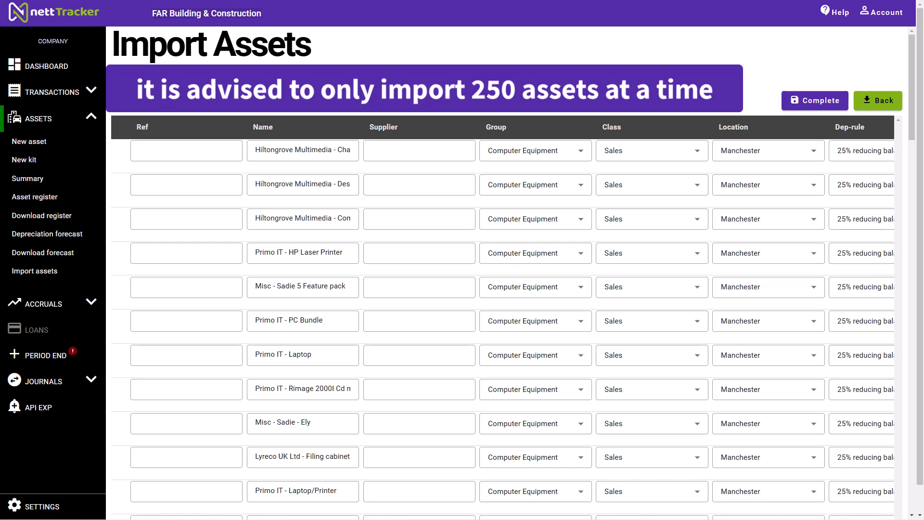
click(557, 162)
click(558, 156)
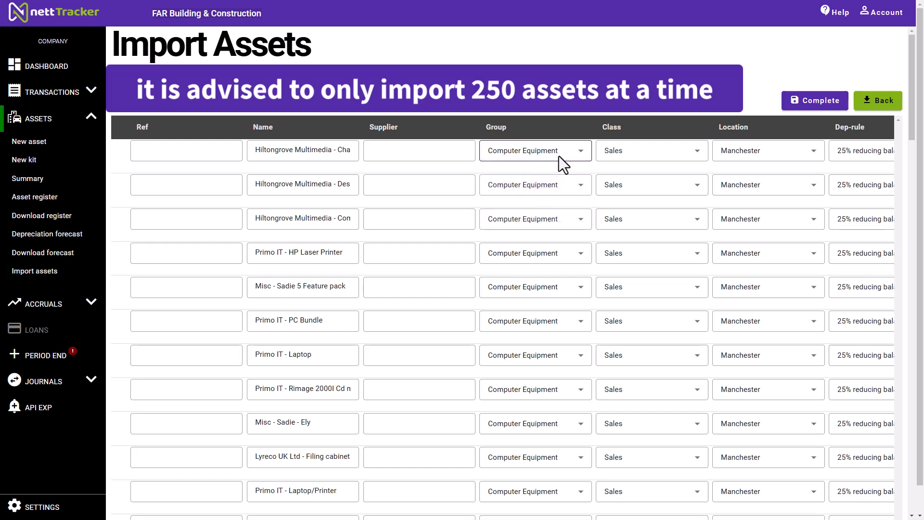
Review the identified assets and set the asset group of both BMW cars to Motor vehicles.
scroll(727, 161, right, 2)
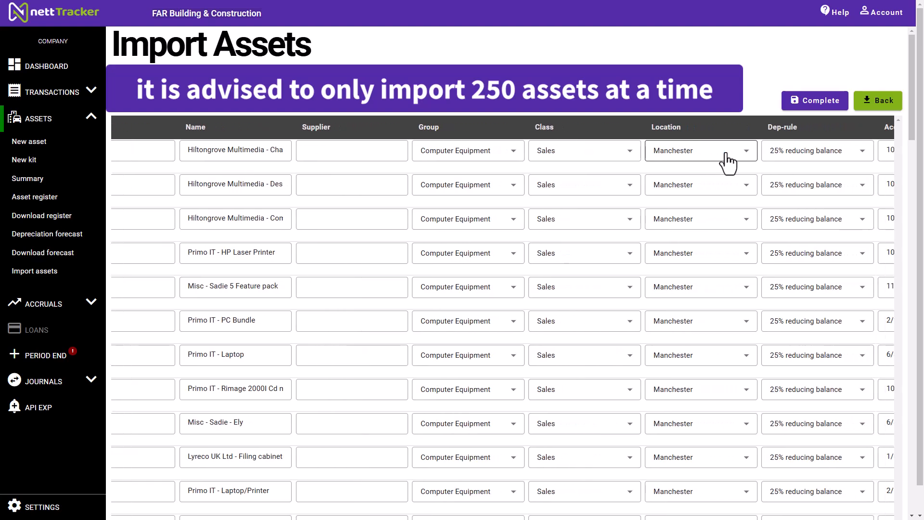
scroll(726, 161, right, 1)
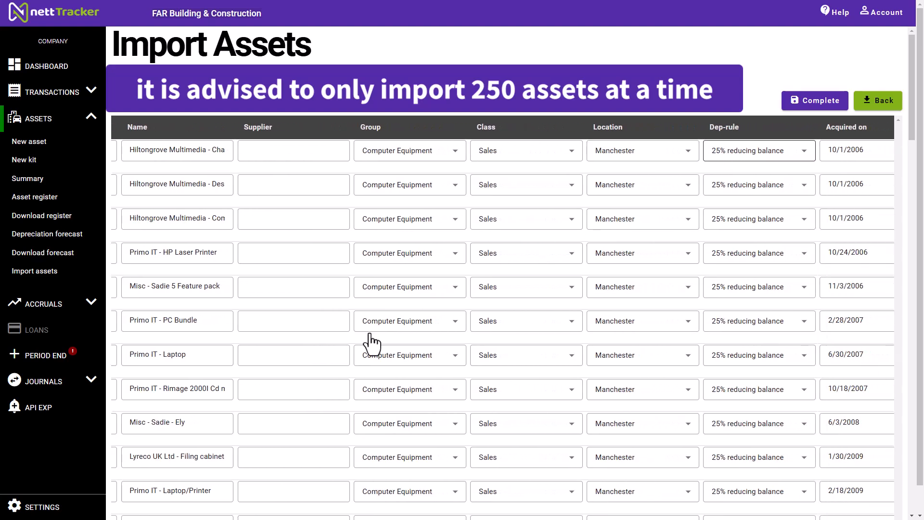
scroll(280, 378, down, 1)
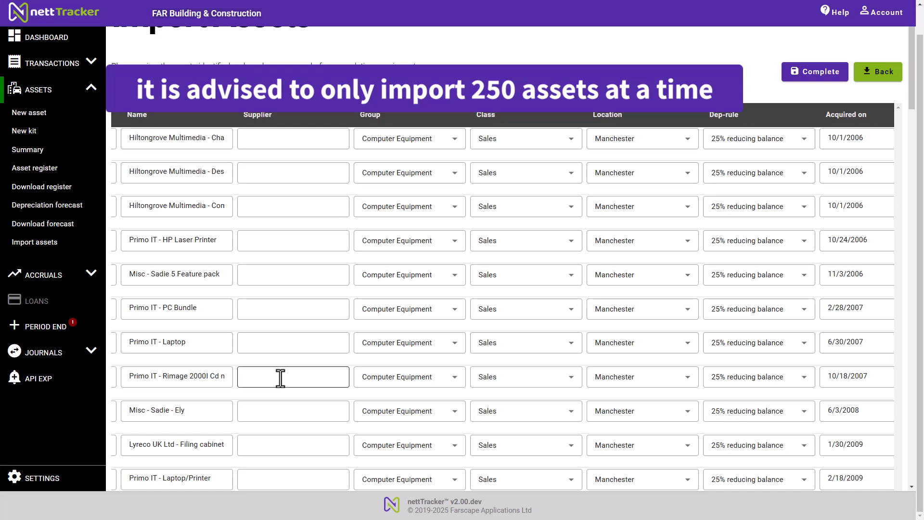
scroll(280, 377, down, 20)
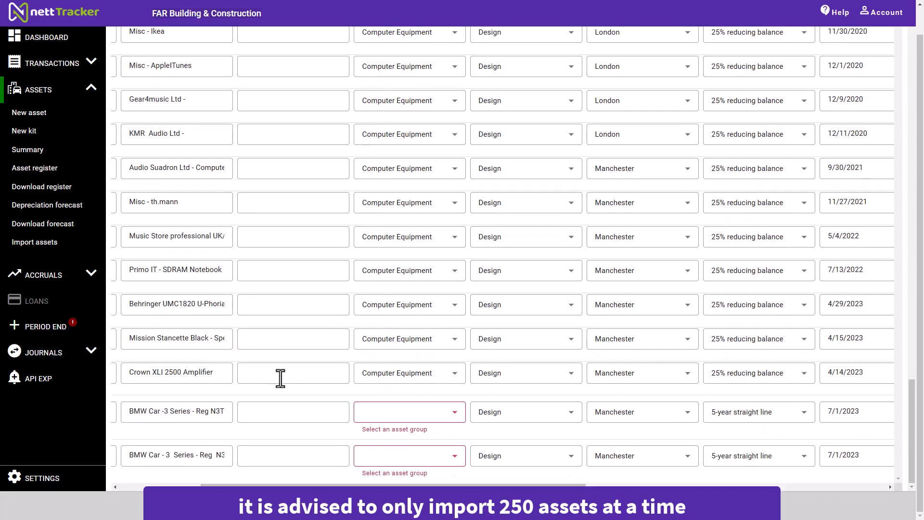
click(371, 413)
click(377, 457)
click(452, 415)
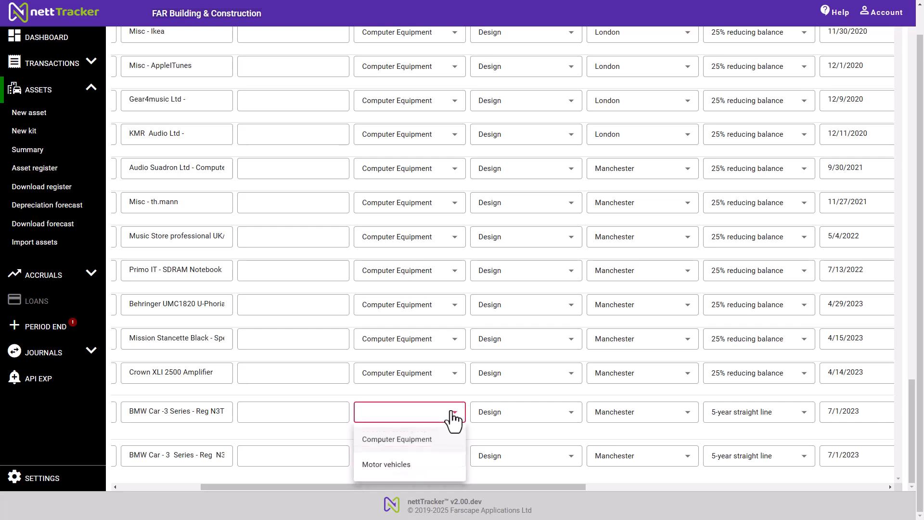
click(388, 468)
click(406, 458)
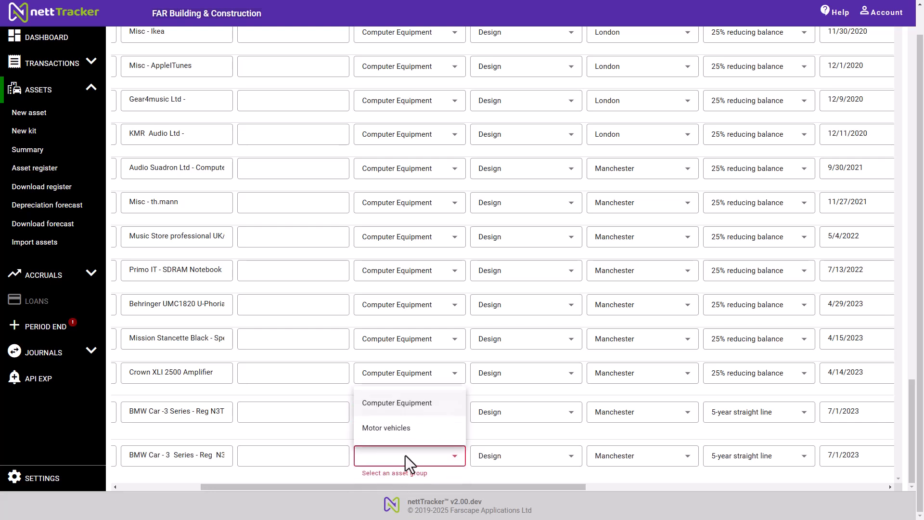
click(402, 430)
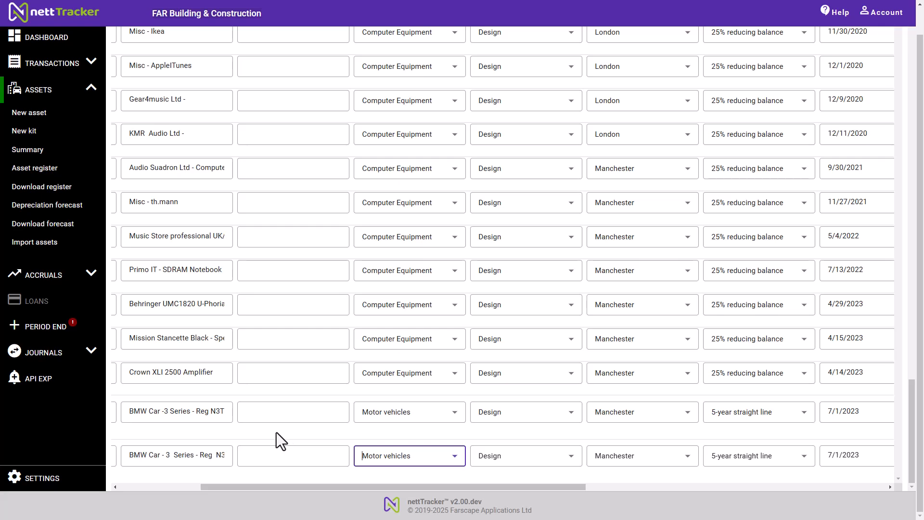
Clear the unmatched asset group warnings on both BMW car rows.
scroll(276, 433, left, 1)
scroll(276, 432, left, 5)
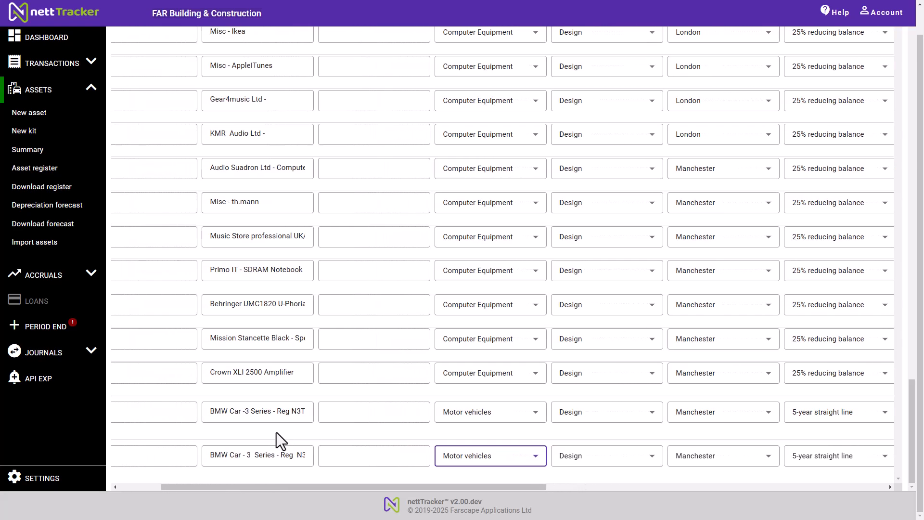
scroll(276, 432, left, 2)
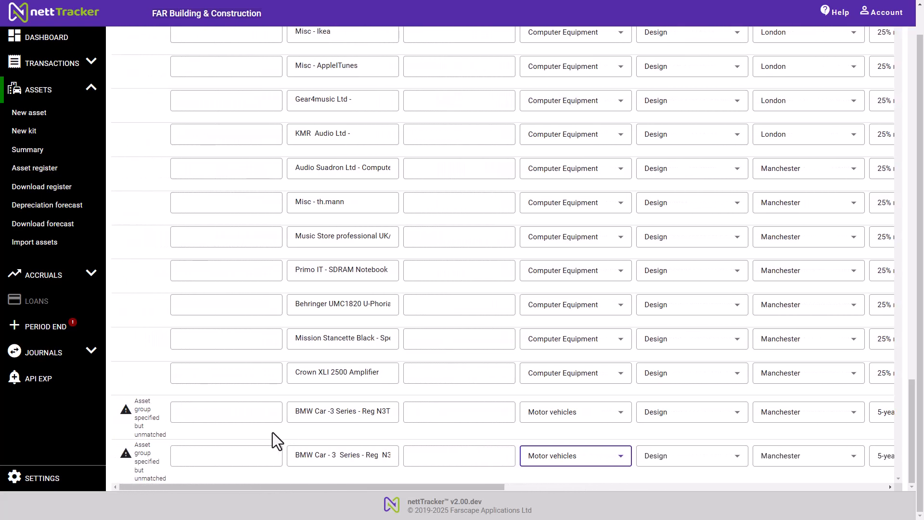
click(126, 411)
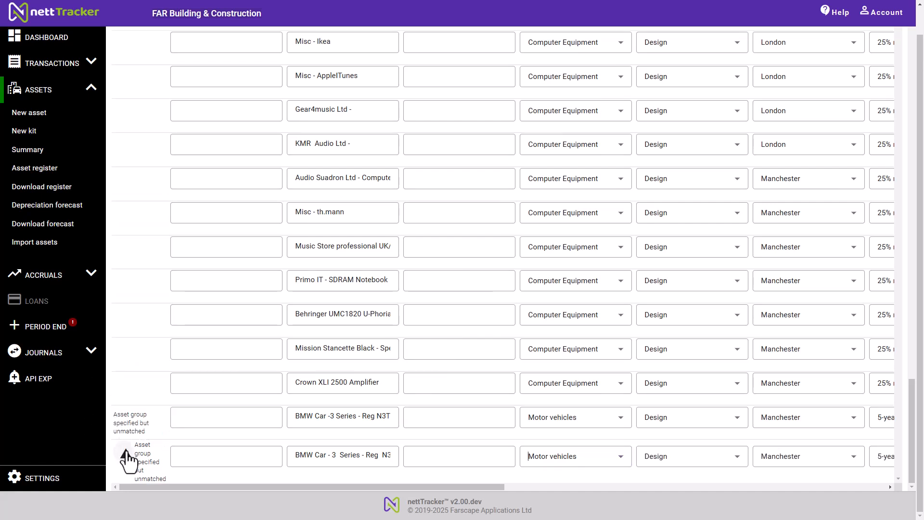
click(126, 454)
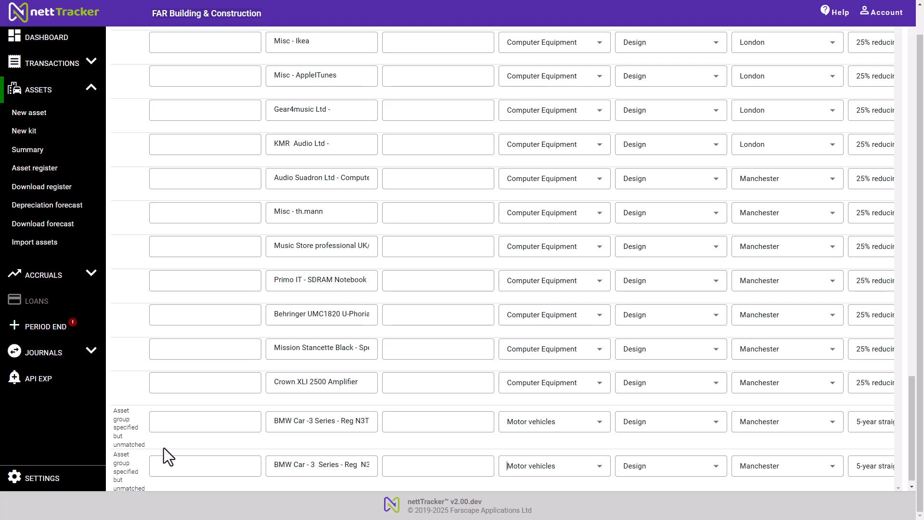
Complete the asset import and confirm that it should be processed.
scroll(362, 376, up, 20)
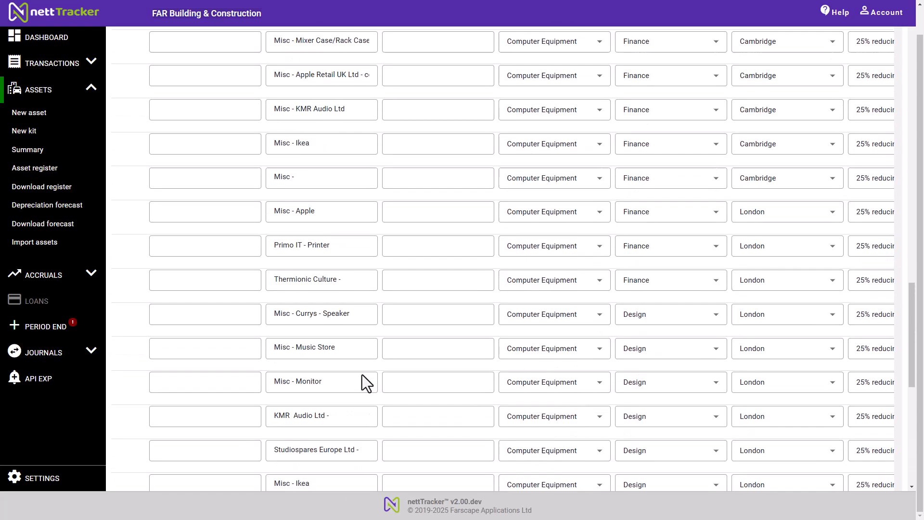
scroll(362, 374, up, 15)
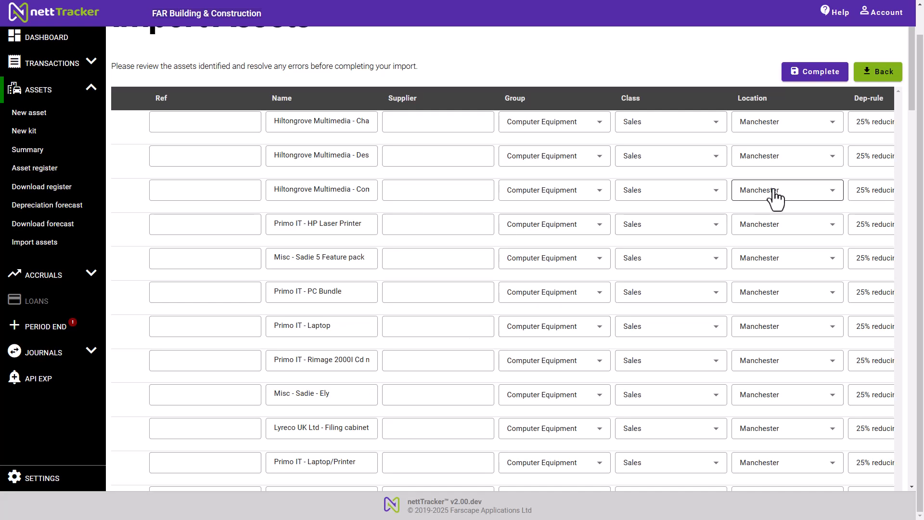
click(807, 77)
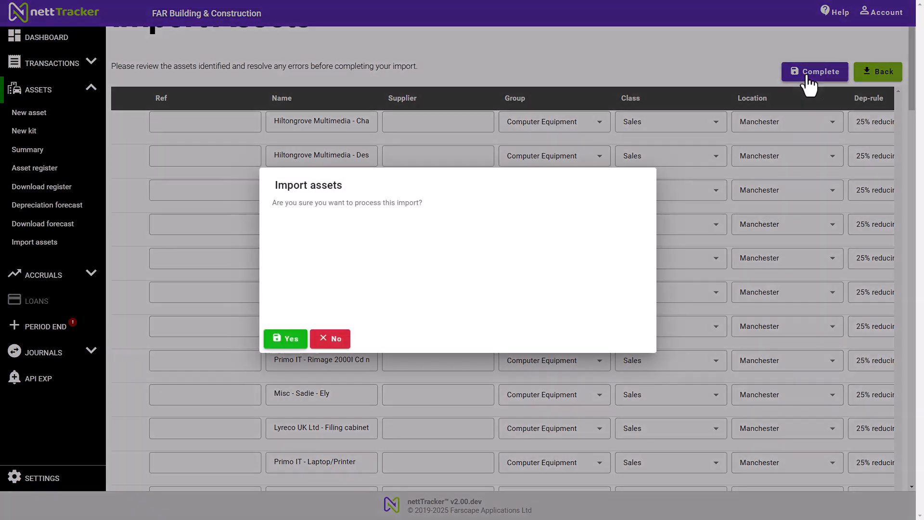
click(288, 340)
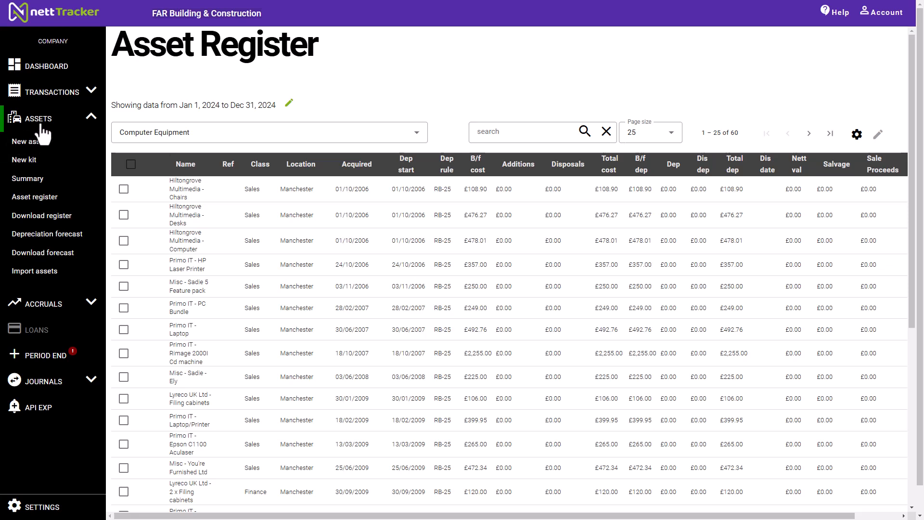
View the asset register summary and compare the dashboard's total depreciation, net book value and NBV per software.
click(35, 178)
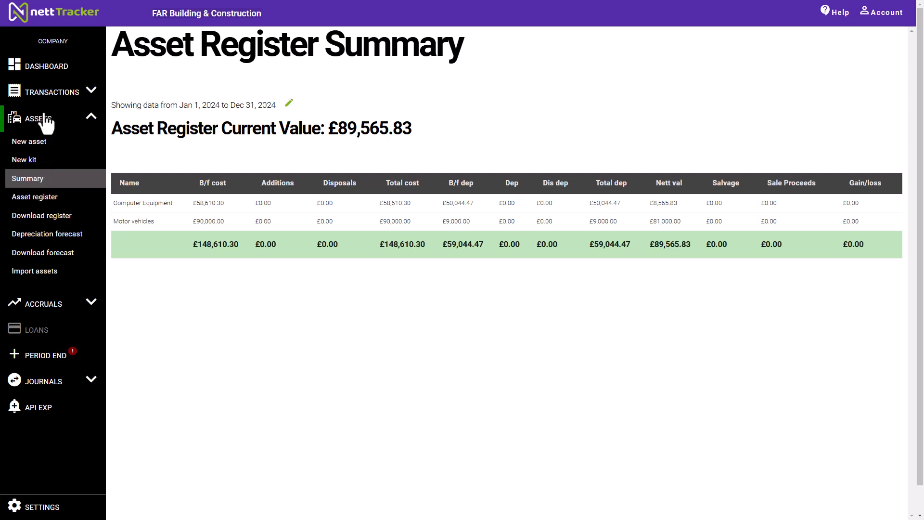
click(51, 70)
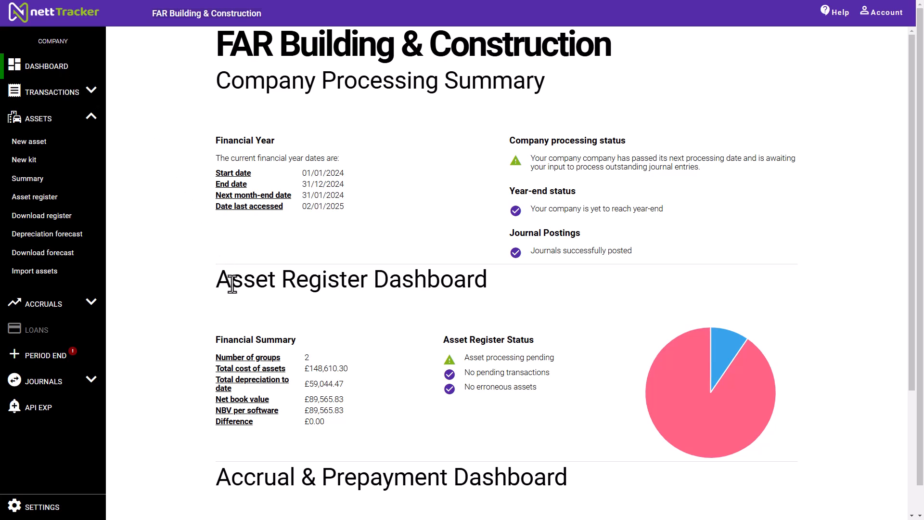
click(317, 384)
click(320, 399)
drag(304, 410, 344, 414)
Examine the Motor vehicles slice in the dashboard's asset register pie chart.
key(ctrl)
key(ctrl)
click(655, 316)
mouse_move(673, 376)
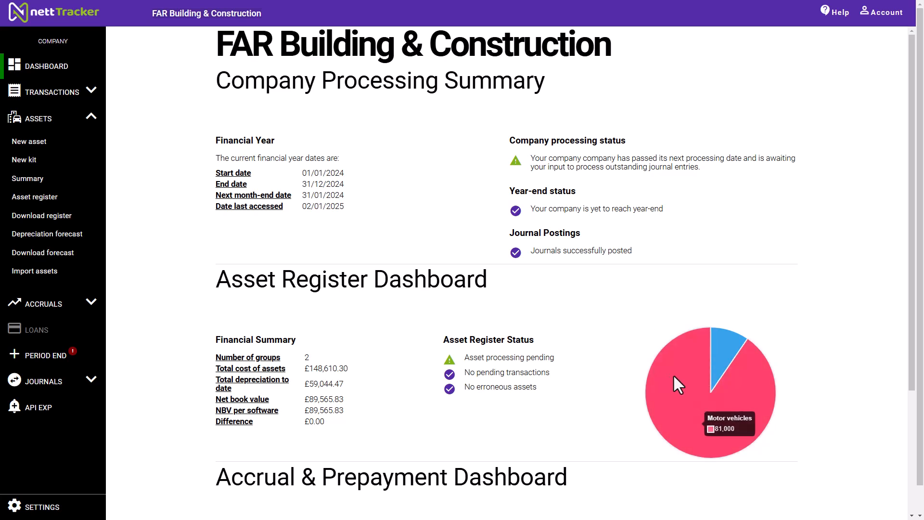
key(ctrl)
key(ctrl)
key(ctrl)
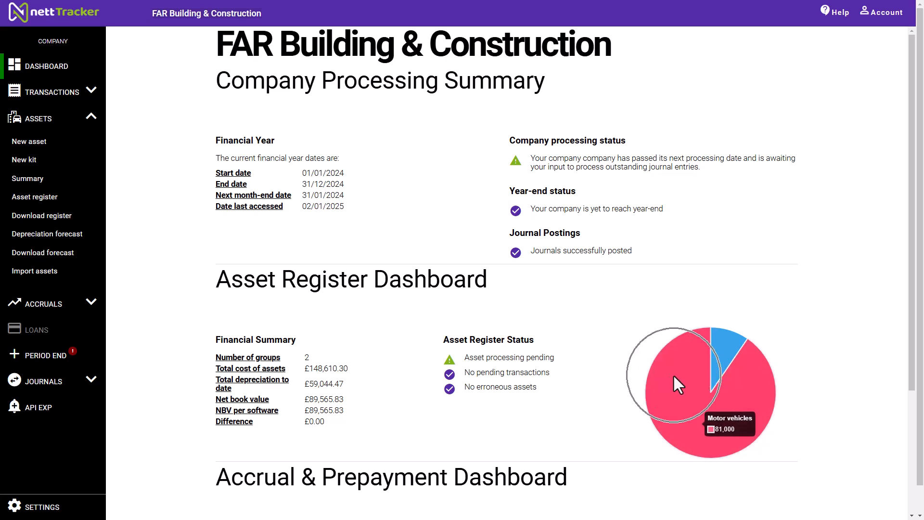